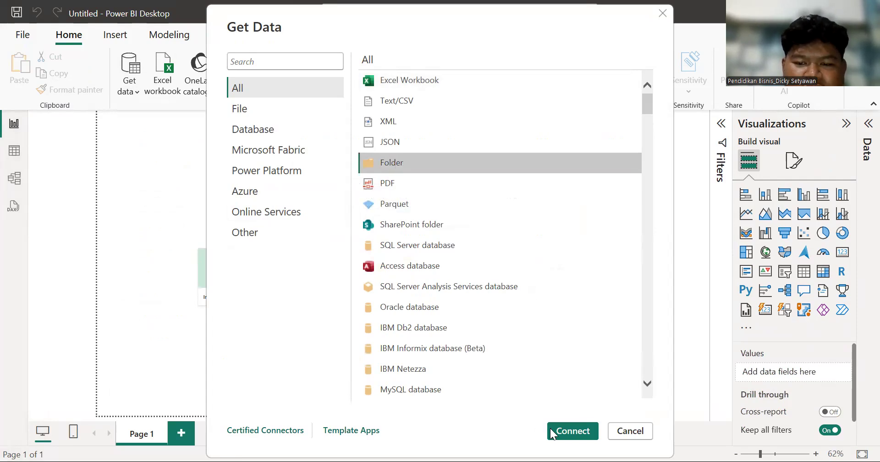
Connect to a folder data source using the Aplikom_sales_transactions folder in the personal OneDrive.
left_click(564, 430)
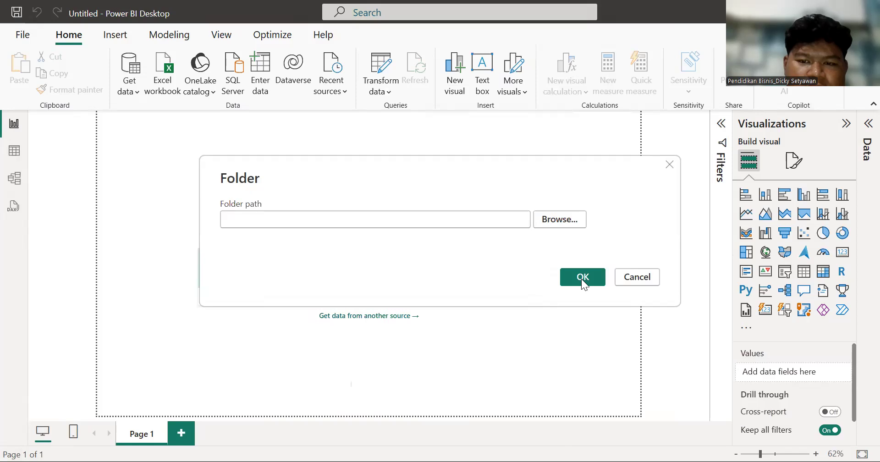
left_click(567, 220)
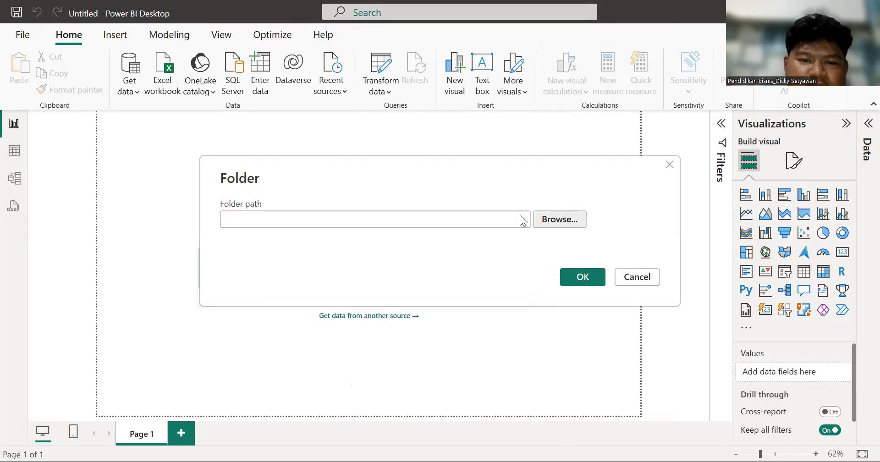
scroll(472, 275, "down", 2)
scroll(414, 252, "down", 1)
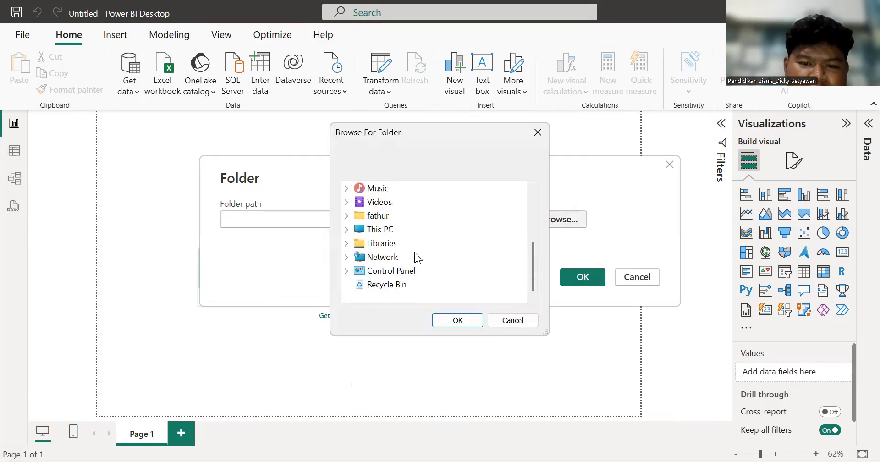
scroll(414, 252, "up", 3)
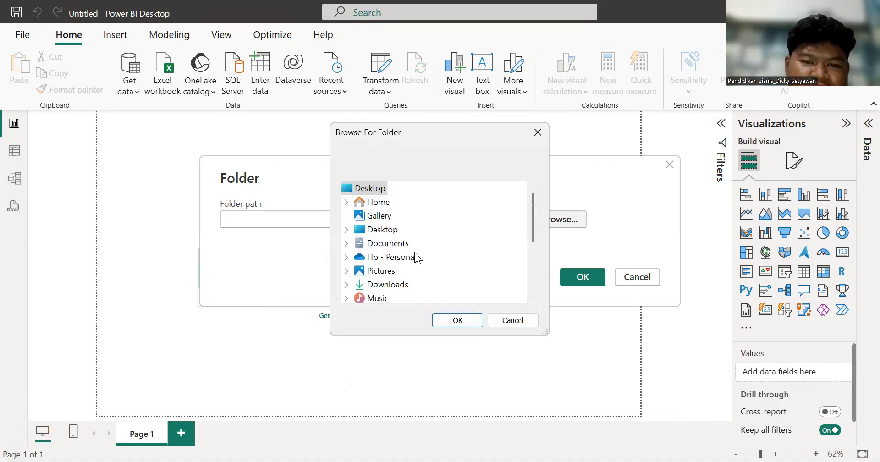
scroll(384, 269, "down", 1)
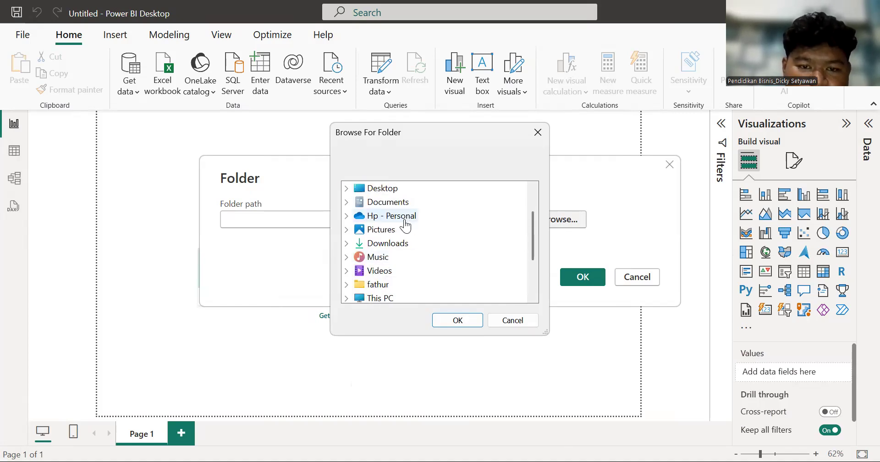
left_click(406, 221)
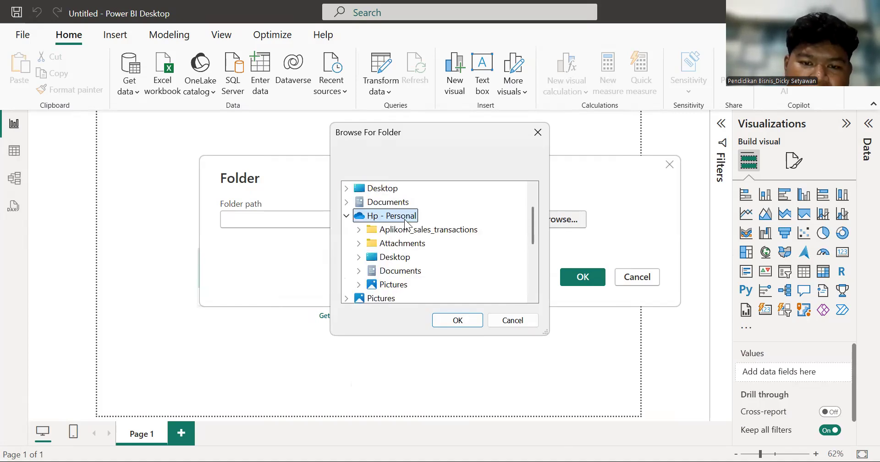
left_click(425, 231)
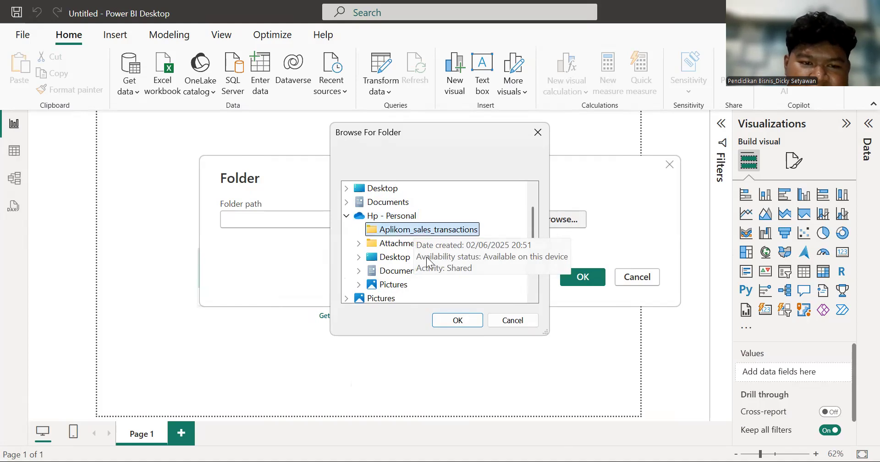
left_click(461, 320)
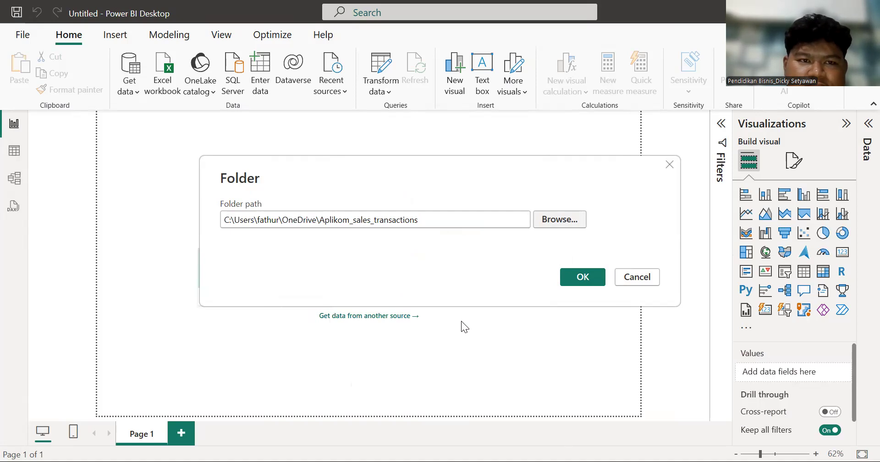
left_click(585, 275)
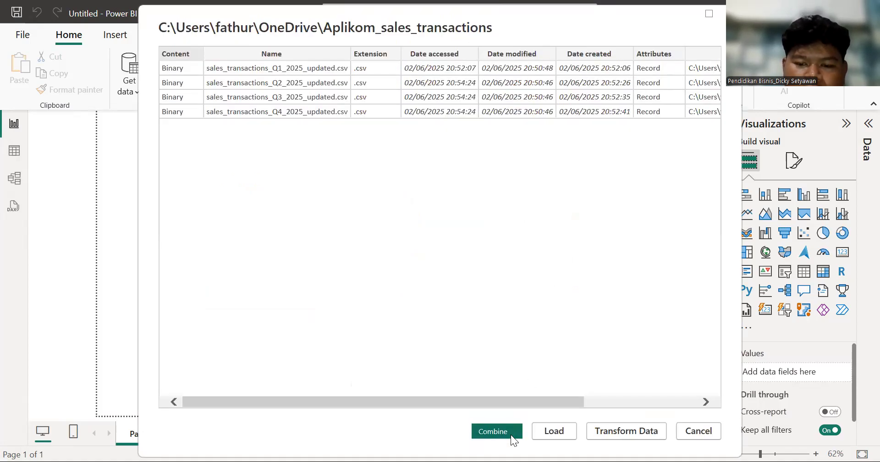
Combine and transform the folder's CSV files, using the first file as sample and a comma delimiter.
left_click(511, 435)
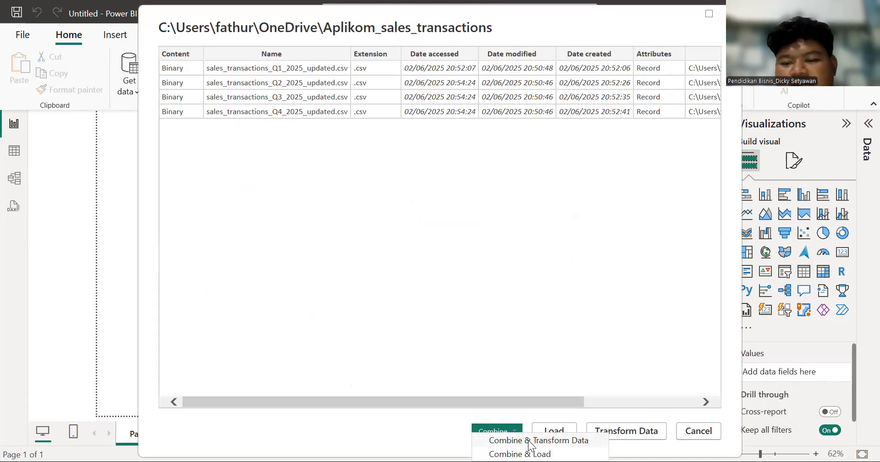
left_click(529, 441)
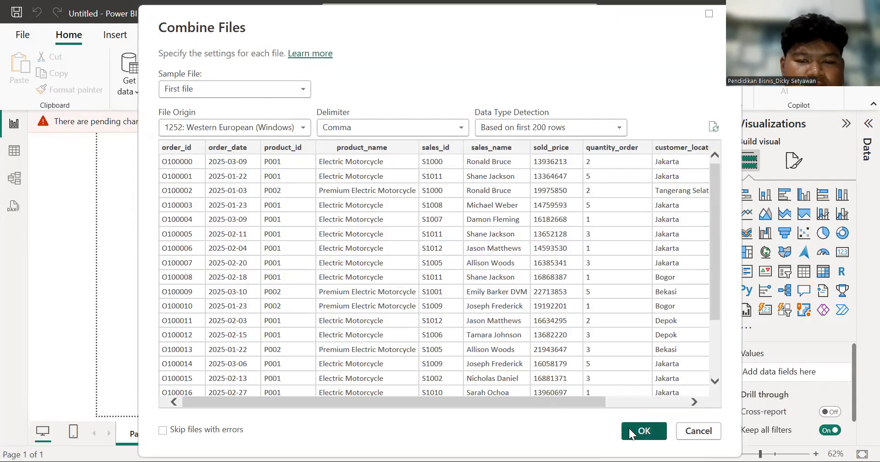
left_click(643, 431)
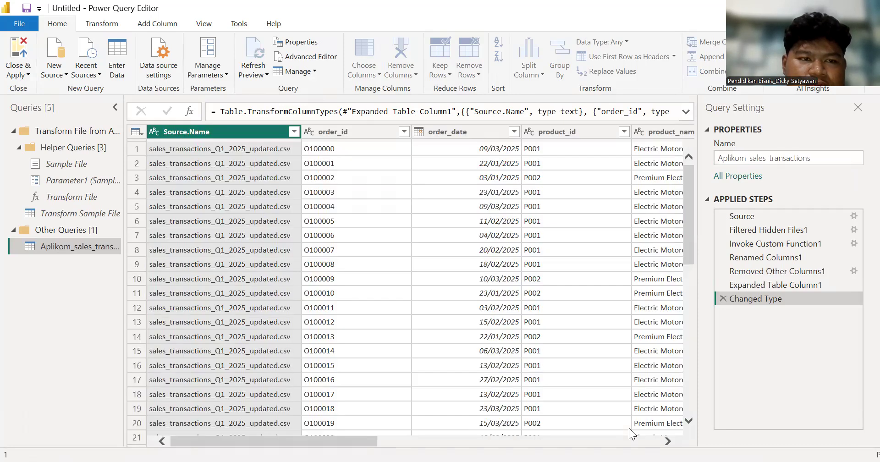
Return to the report window and apply the pending query changes to load the combined sales data.
key("alt+Tab")
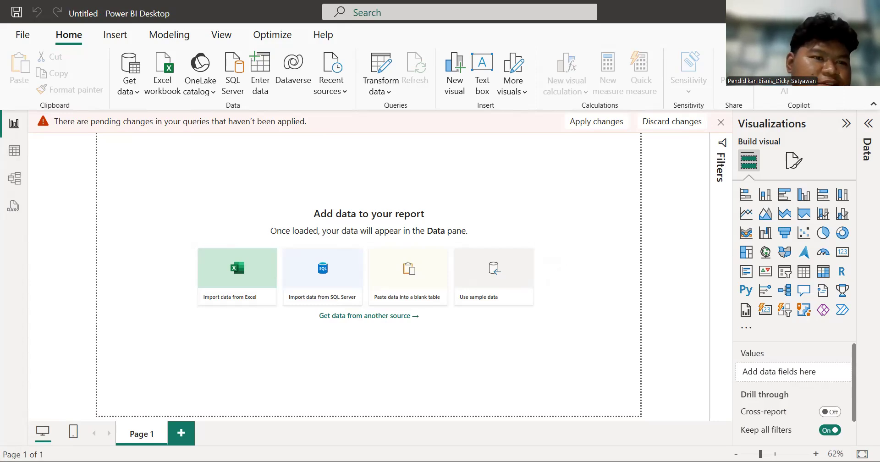
key("Tab")
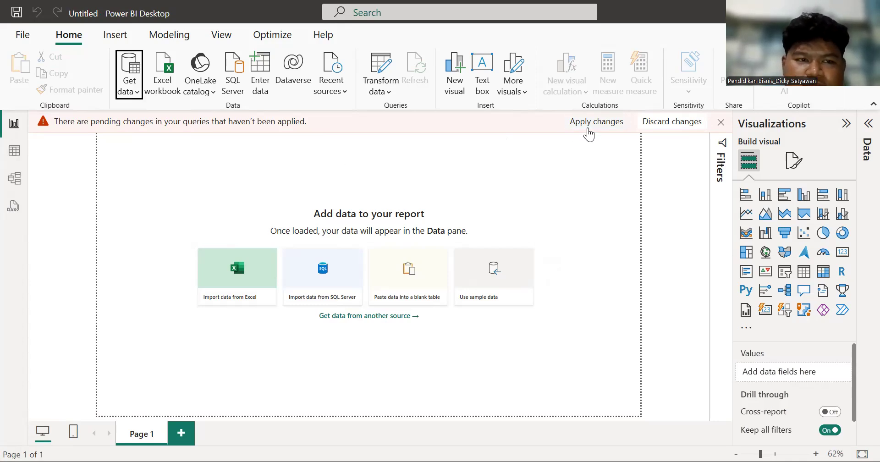
left_click(603, 128)
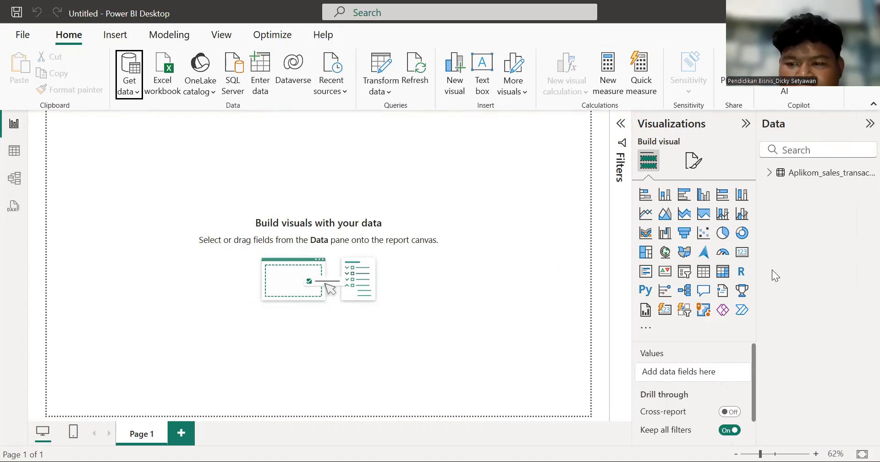
Add a card visual to the report page showing the sum of quantity_order.
left_click(742, 251)
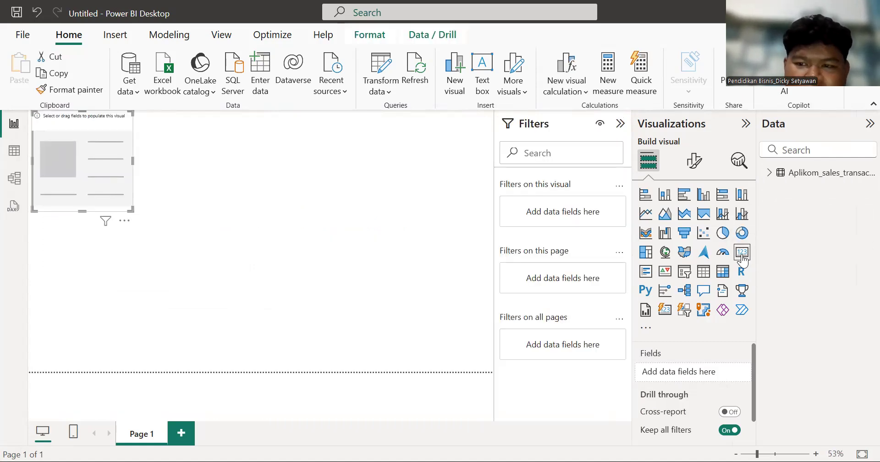
left_click(770, 174)
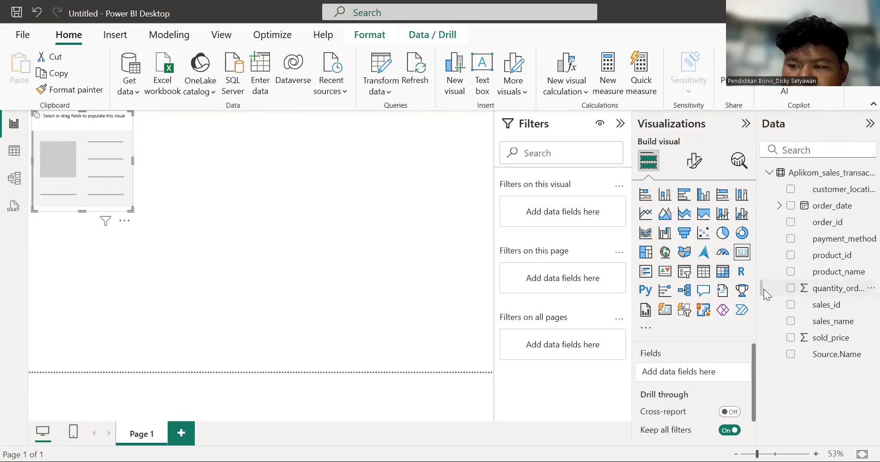
left_click_drag(827, 294, 697, 375)
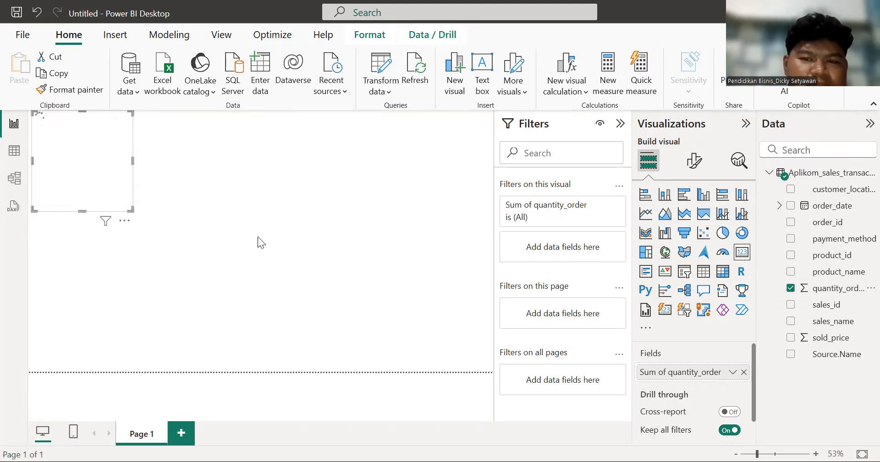
left_click(169, 212)
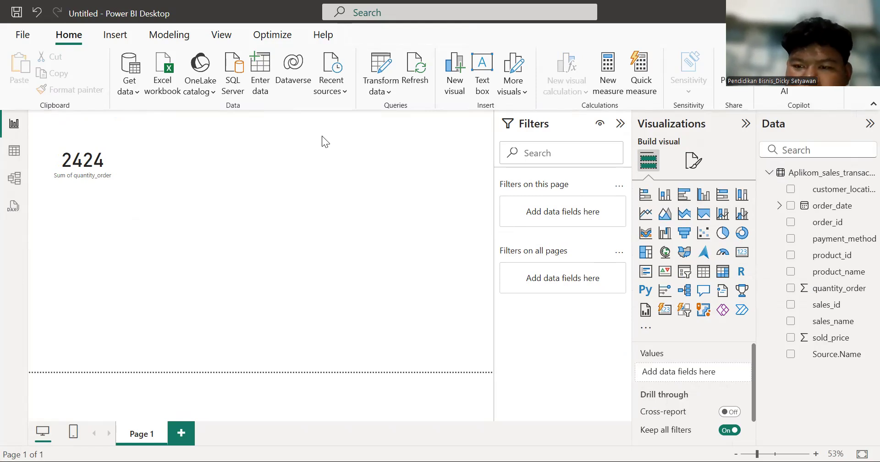
Add a donut chart with product_name as the legend and quantity_order as the values.
left_click(742, 233)
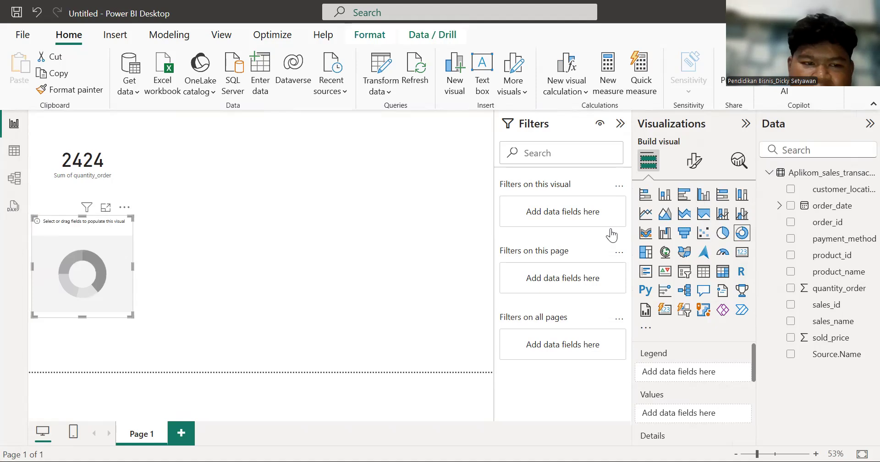
left_click(230, 262)
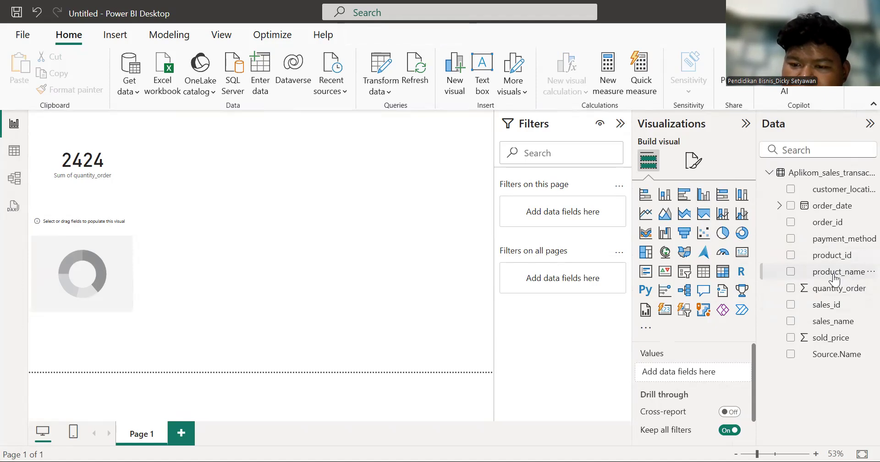
left_click_drag(834, 279, 131, 273)
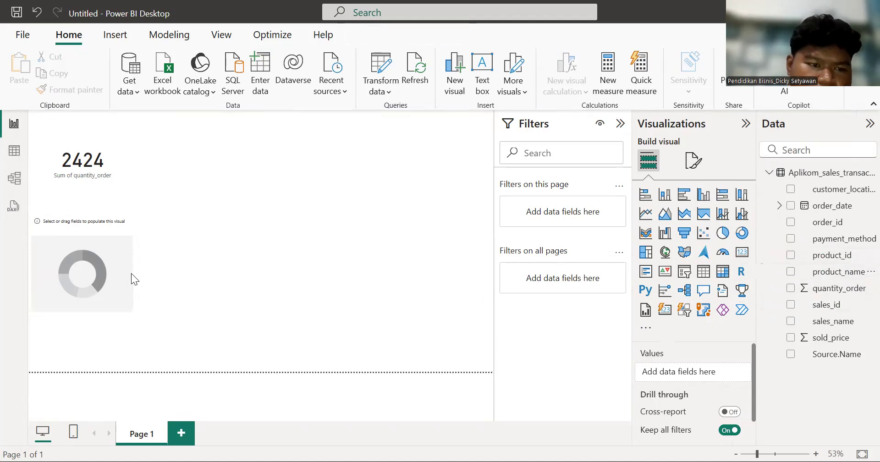
left_click(124, 275)
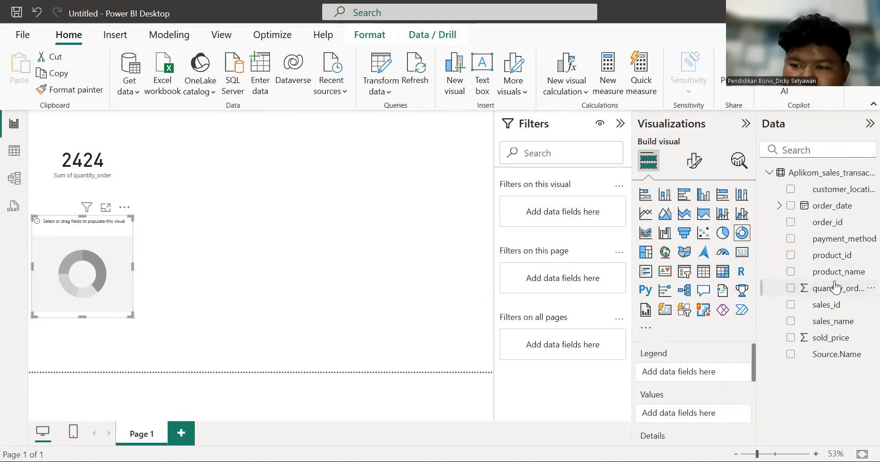
left_click_drag(838, 276, 706, 383)
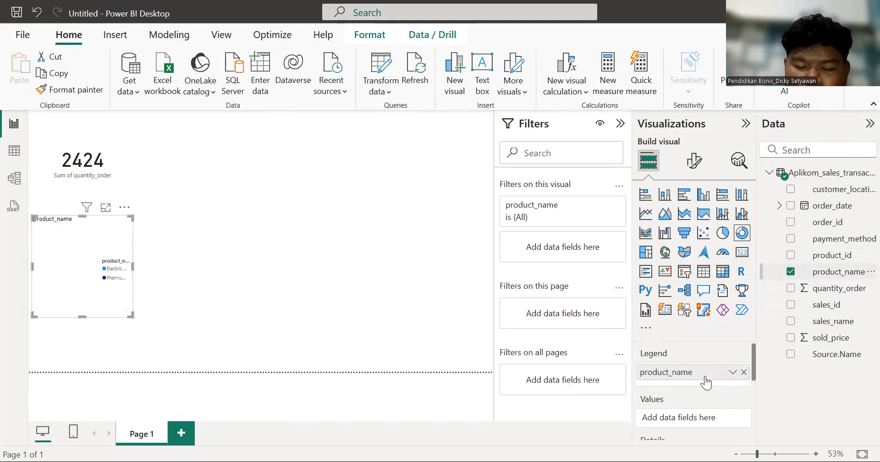
left_click_drag(831, 289, 706, 414)
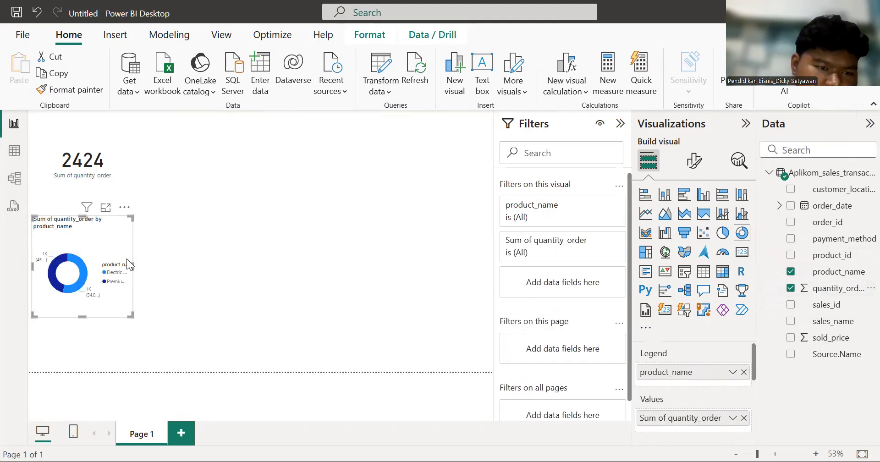
Resize the donut chart to a compact size and place it beside the card at the page's upper edge.
left_click_drag(130, 316, 220, 353)
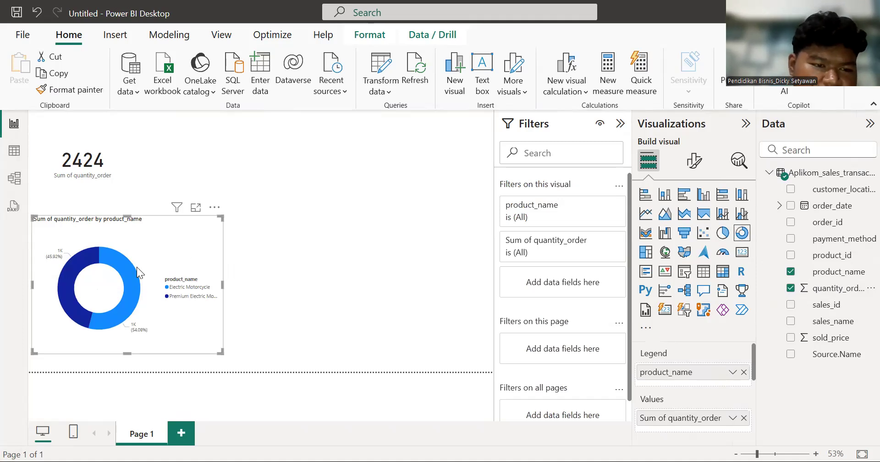
mouse_move(134, 285)
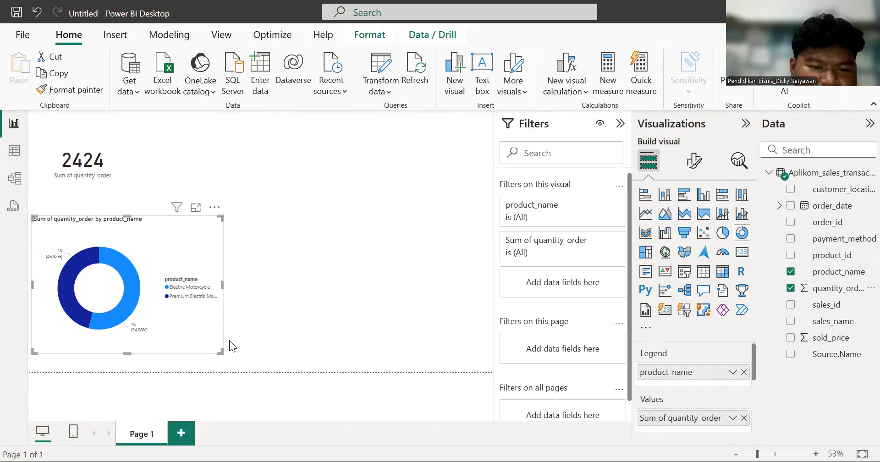
left_click_drag(219, 351, 142, 279)
left_click_drag(92, 256, 198, 183)
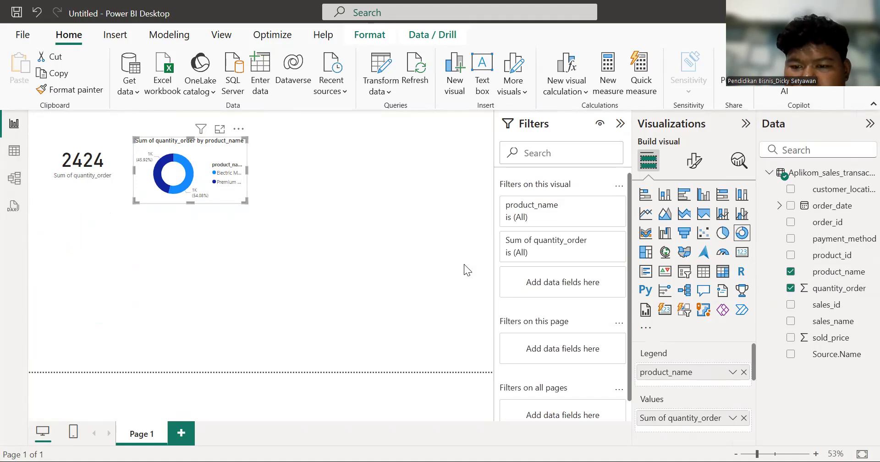
left_click(374, 205)
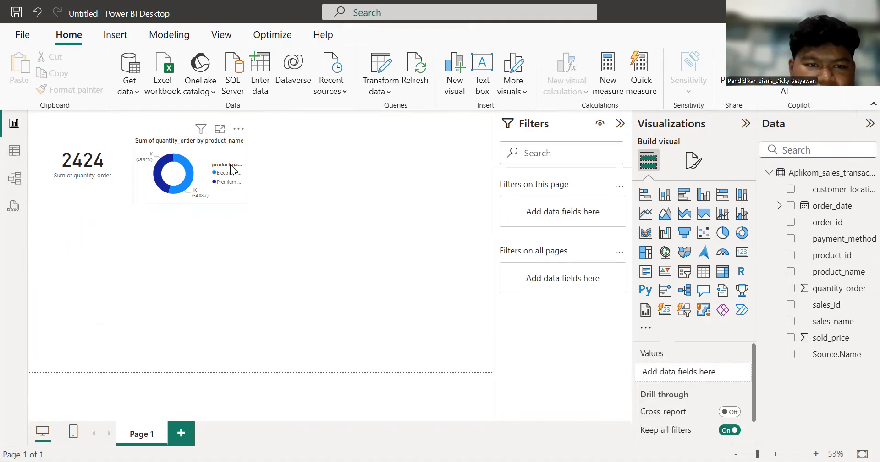
left_click_drag(230, 166, 230, 140)
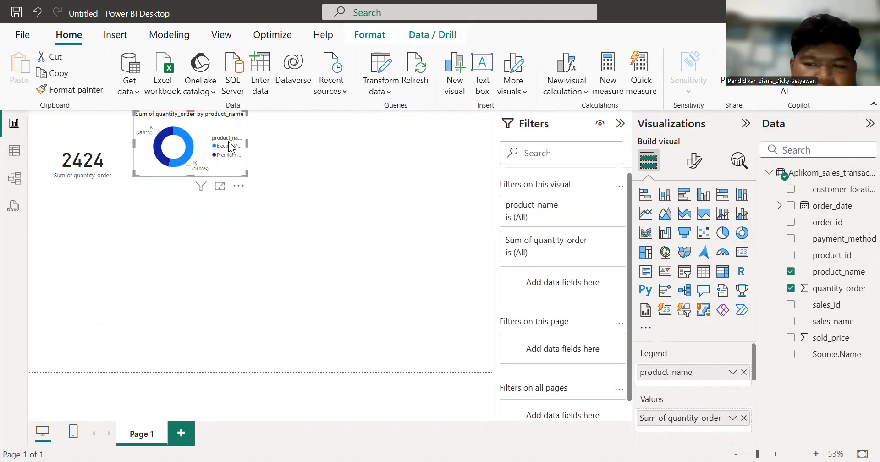
left_click(428, 265)
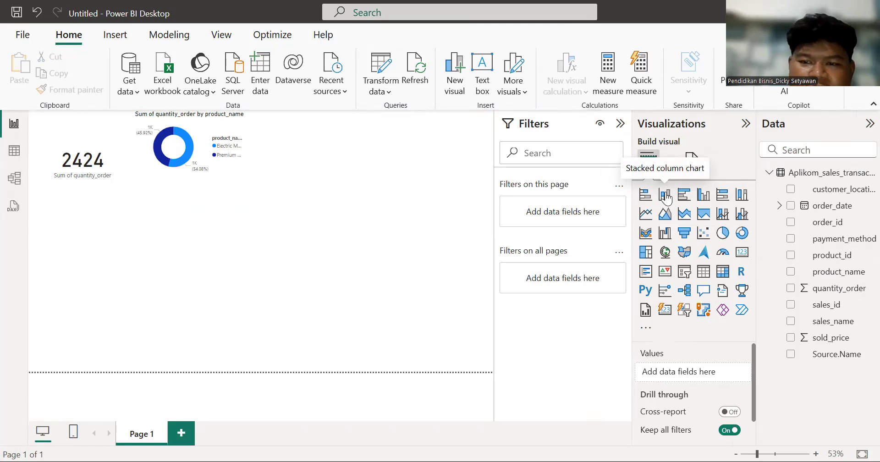
Insert a stacked column chart, enlarge it below the card and donut chart, and keep it selected.
left_click(664, 195)
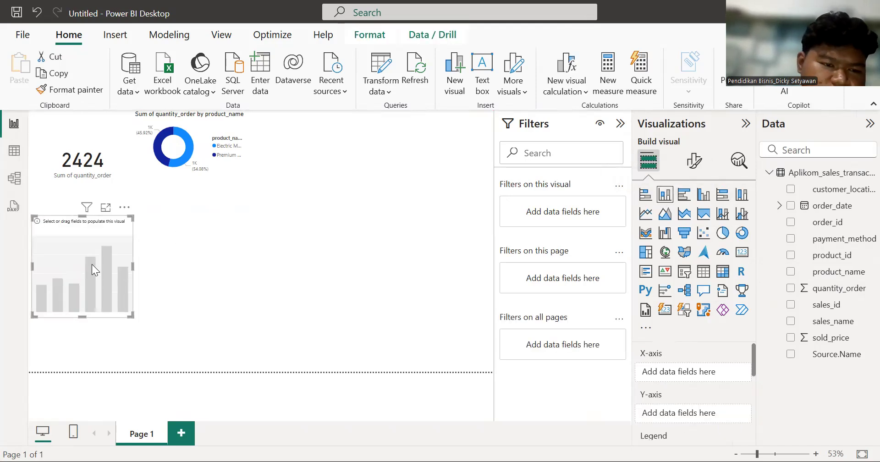
left_click_drag(132, 317, 225, 358)
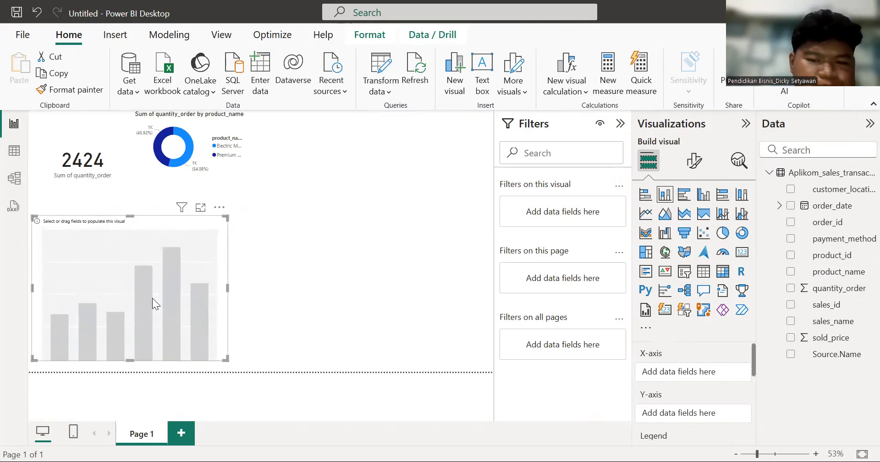
left_click(282, 291)
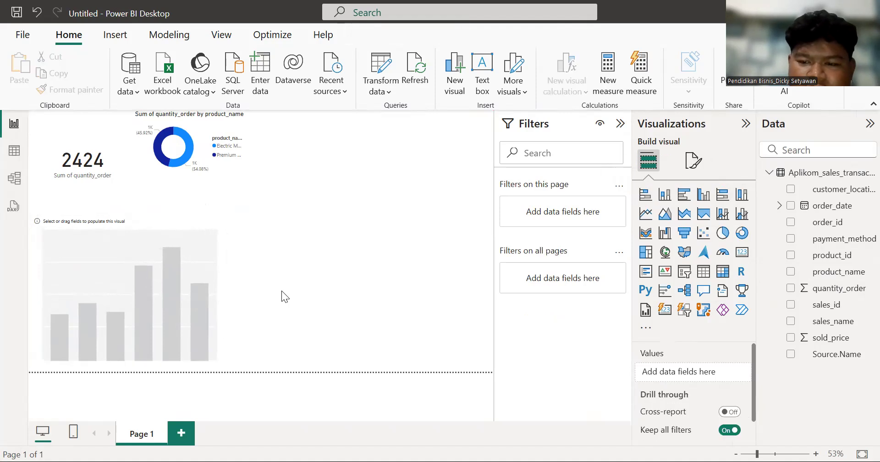
left_click(149, 317)
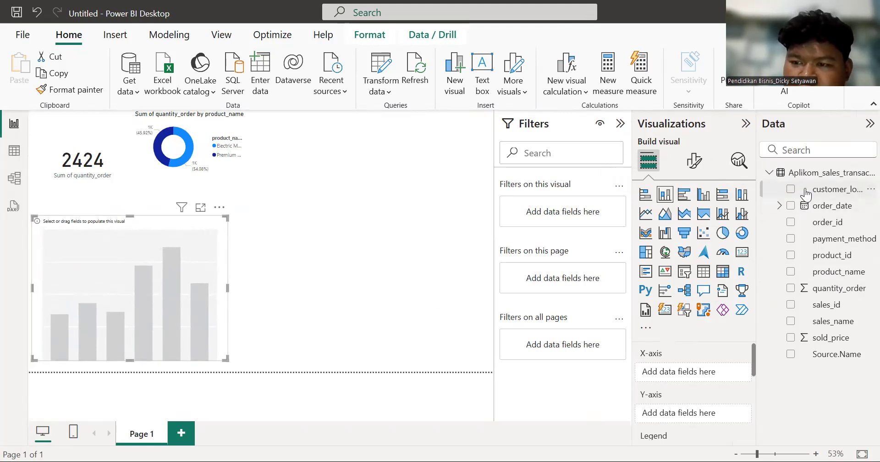
Populate the stacked column chart with customer_location on the X-axis and the count of order_id on the Y-axis.
left_click_drag(810, 191, 696, 376)
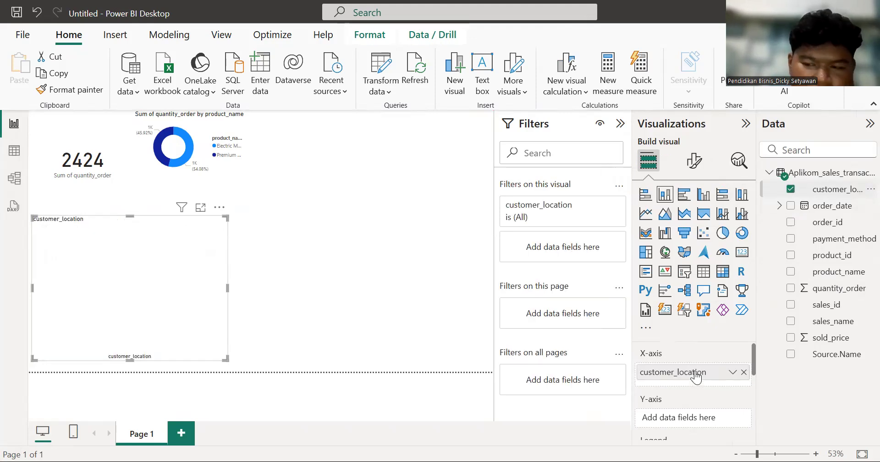
left_click_drag(835, 225, 733, 418)
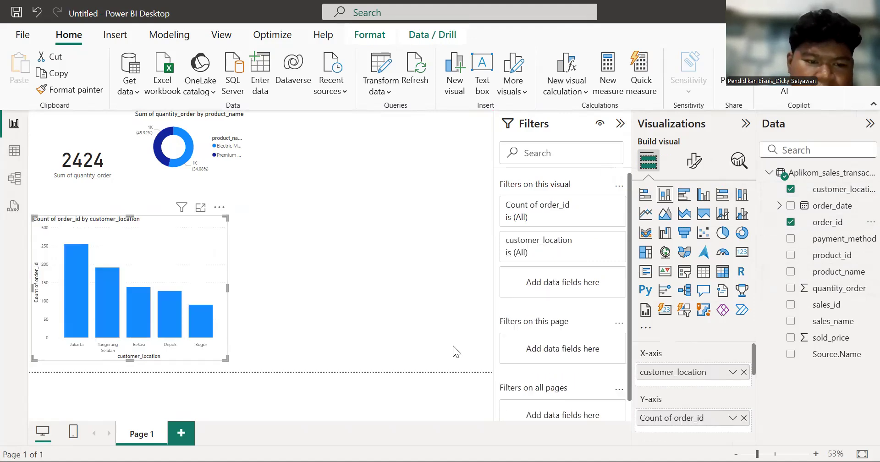
left_click(324, 305)
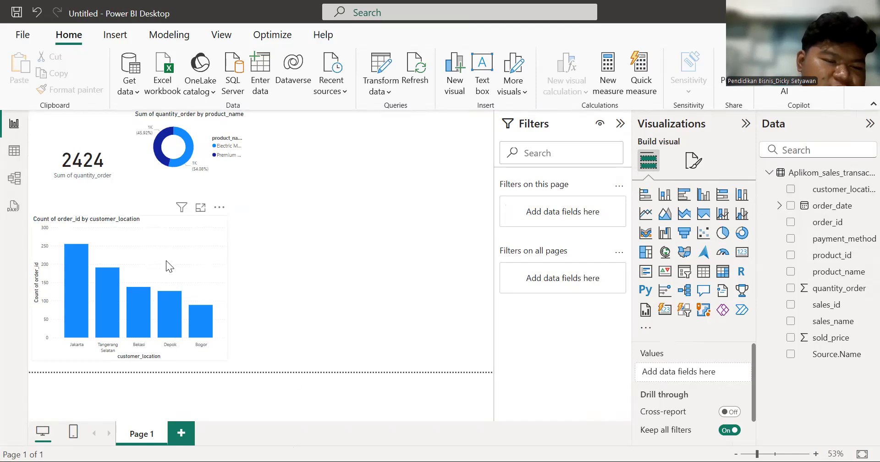
Check the order counts per customer location in the column chart and shrink the chart to a compact size.
mouse_move(81, 276)
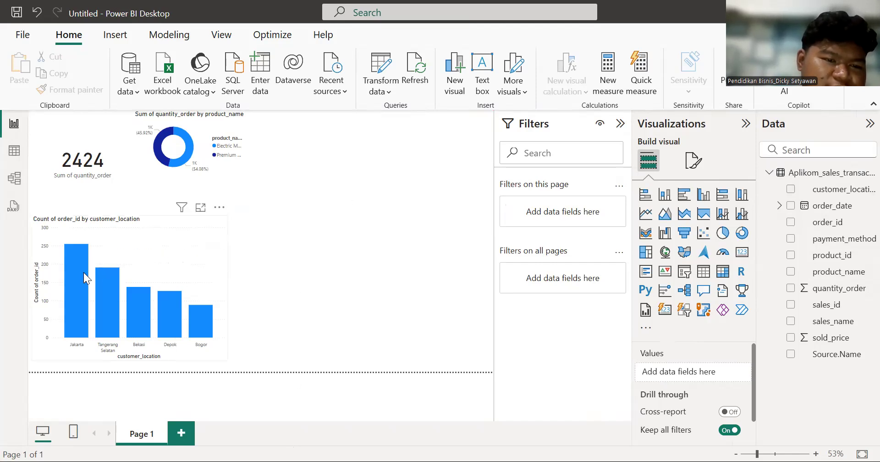
mouse_move(139, 319)
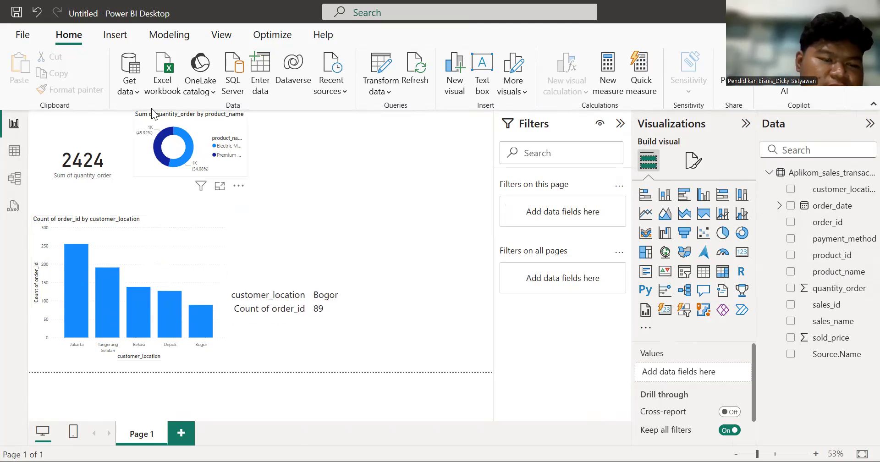
mouse_move(78, 255)
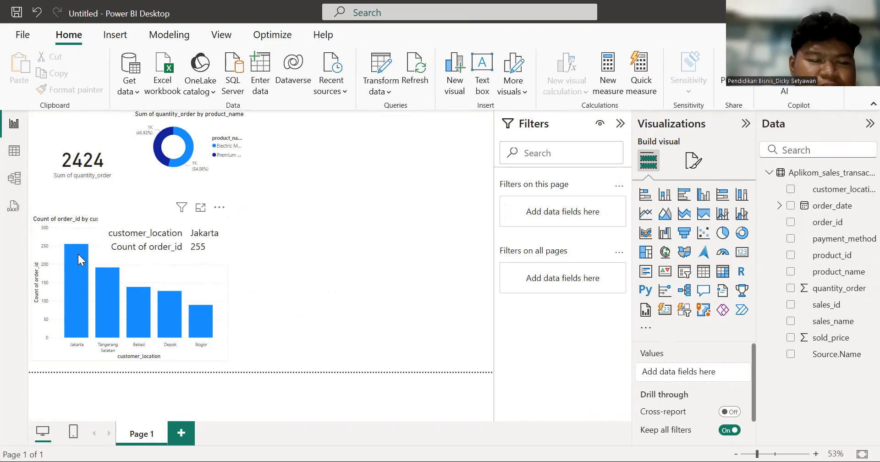
mouse_move(109, 301)
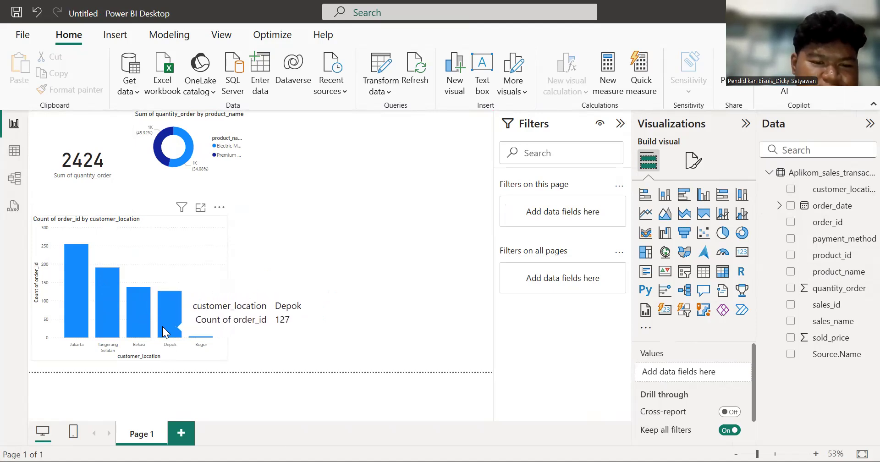
mouse_move(192, 325)
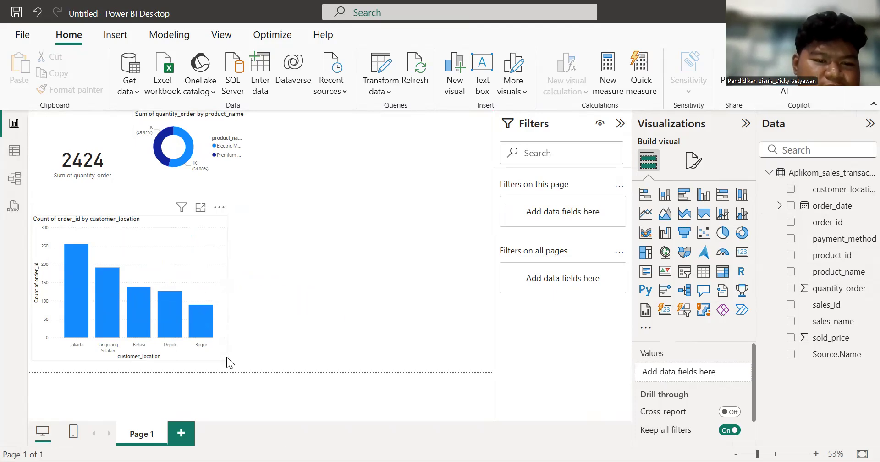
left_click(198, 338)
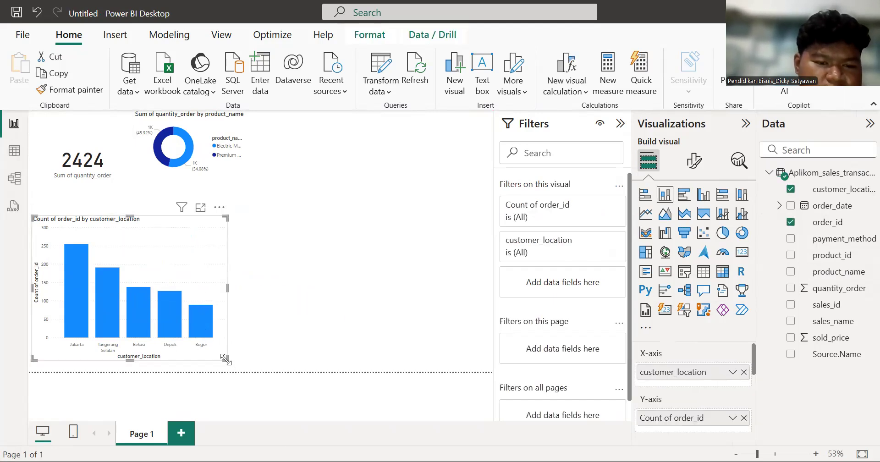
left_click_drag(225, 359, 158, 312)
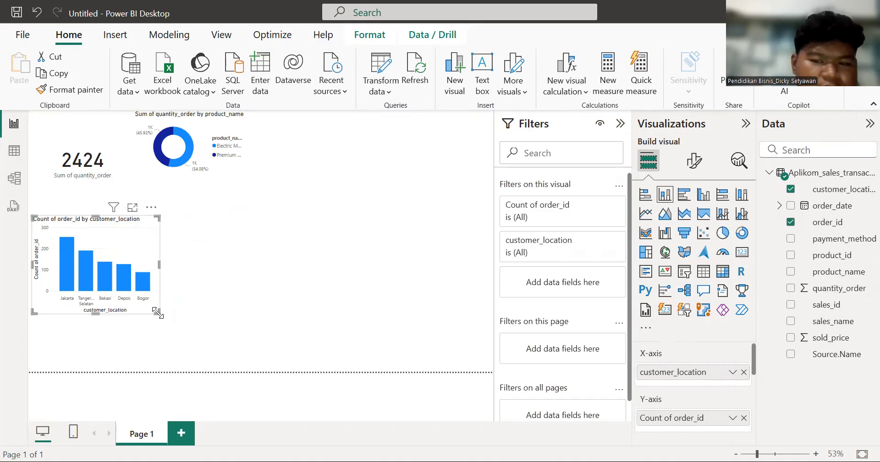
left_click(270, 337)
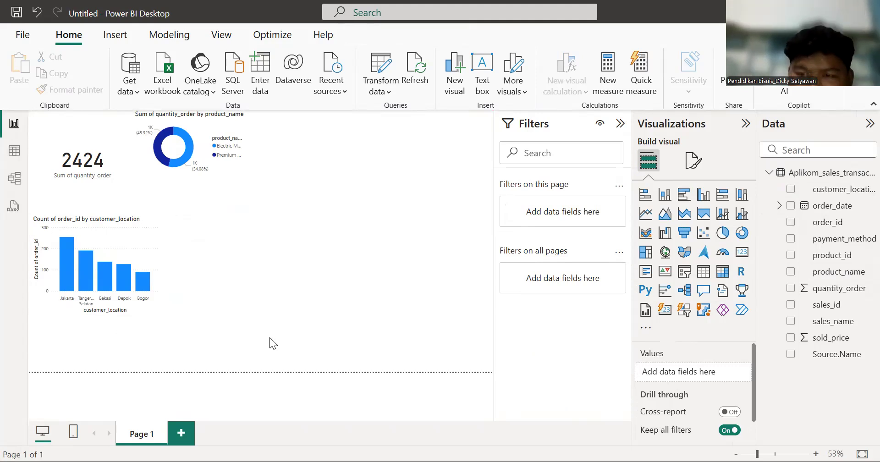
Insert a pie chart, place it to the right of the customer location column chart and enlarge it.
left_click(722, 233)
left_click_drag(109, 342, 245, 252)
left_click_drag(293, 279, 361, 322)
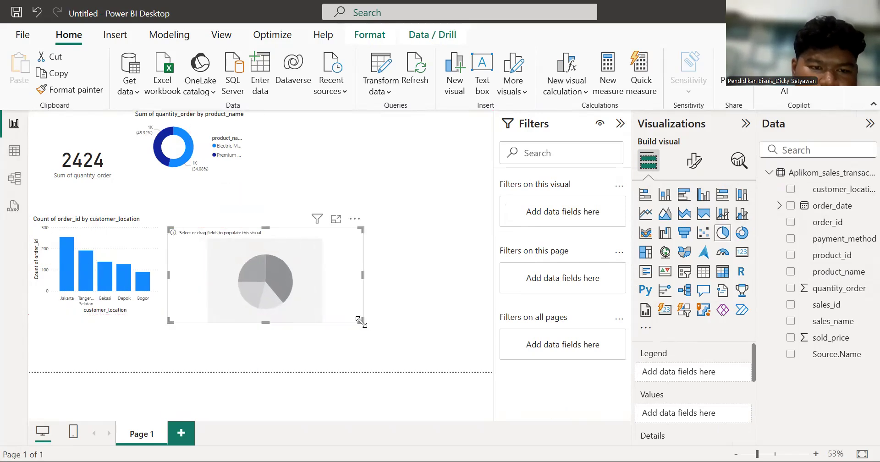
left_click(410, 312)
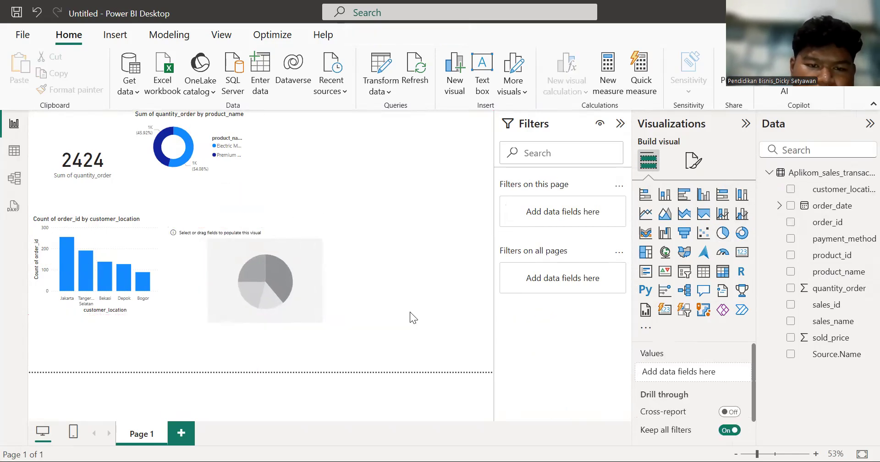
Populate the pie chart with payment_method as the legend and the count of order_id as the values.
left_click(296, 294)
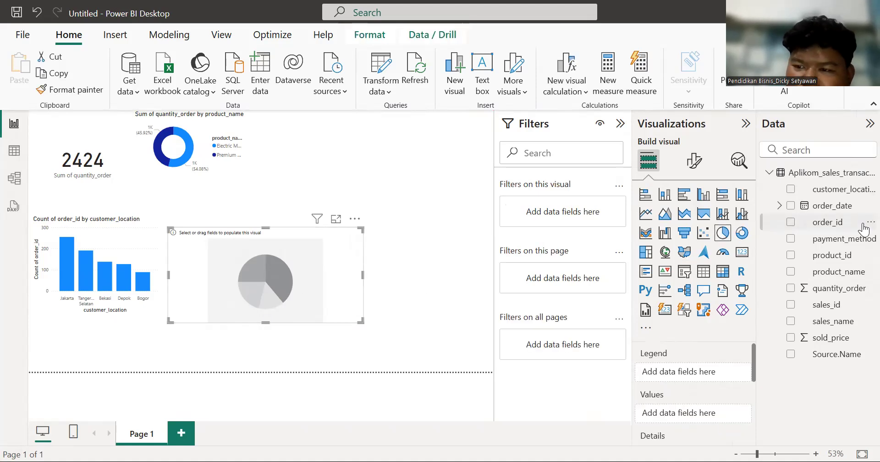
left_click_drag(850, 241, 728, 375)
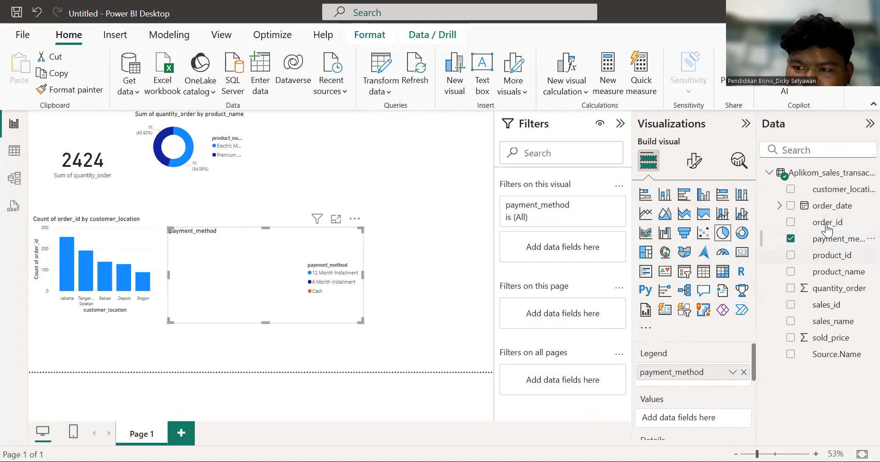
left_click_drag(827, 223, 704, 422)
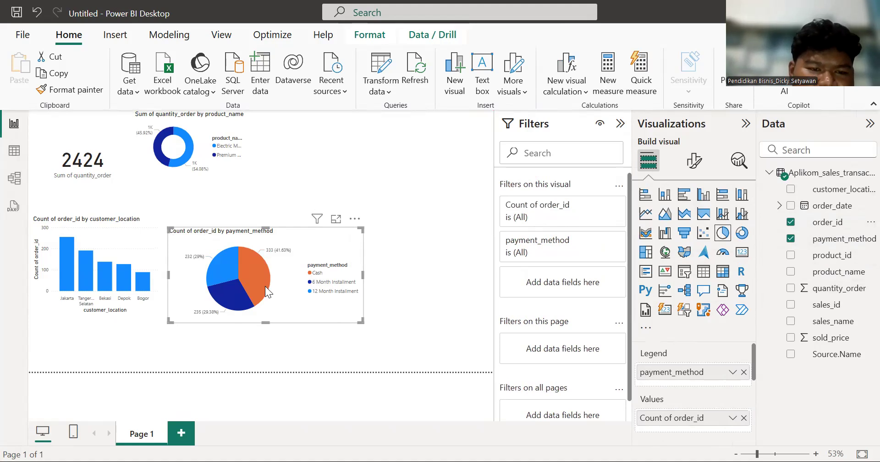
Shrink the payment method pie chart and move it directly below the donut chart.
mouse_move(265, 286)
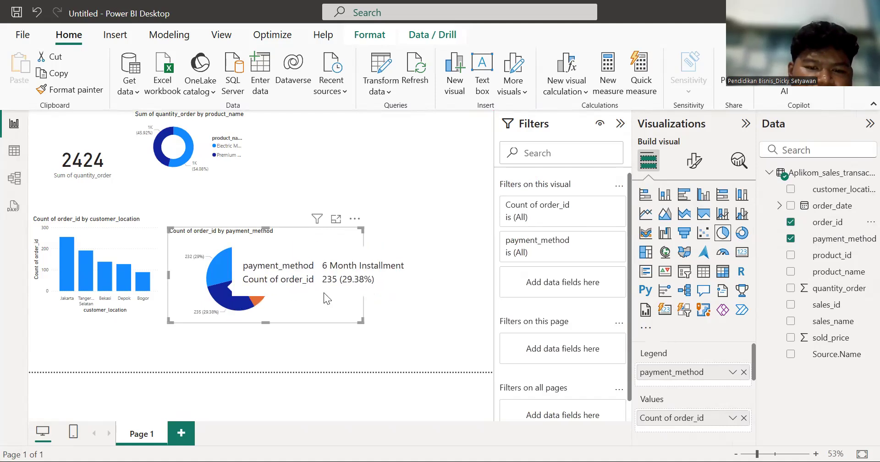
left_click_drag(360, 321, 306, 304)
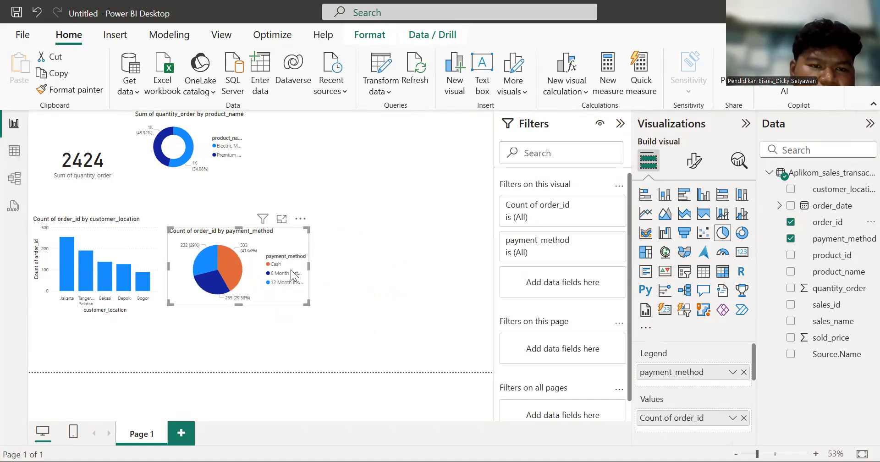
left_click_drag(260, 270, 242, 234)
left_click(262, 297)
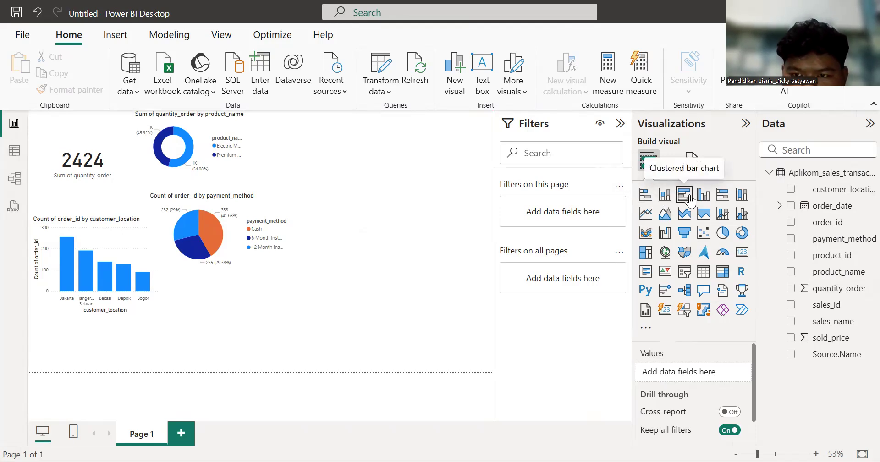
Insert another stacked column chart below the pie chart and enlarge it down to the page's lower edge.
left_click(665, 196)
left_click_drag(323, 154, 214, 332)
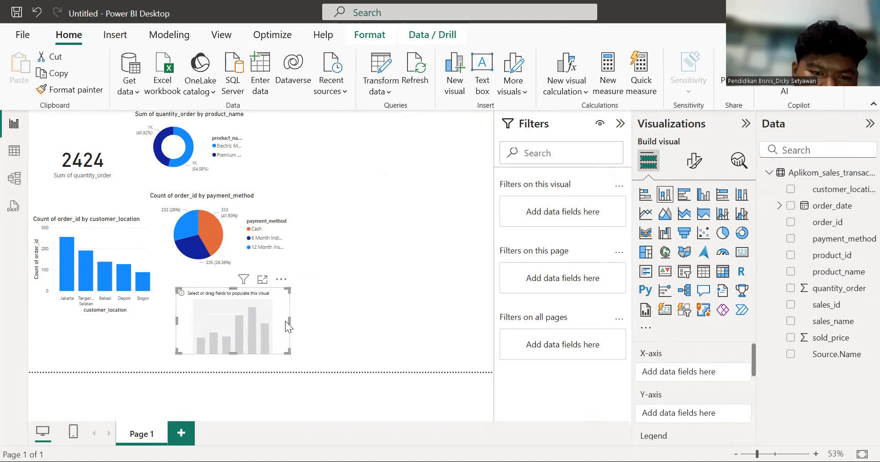
left_click_drag(310, 322, 384, 331)
left_click_drag(280, 288, 283, 263)
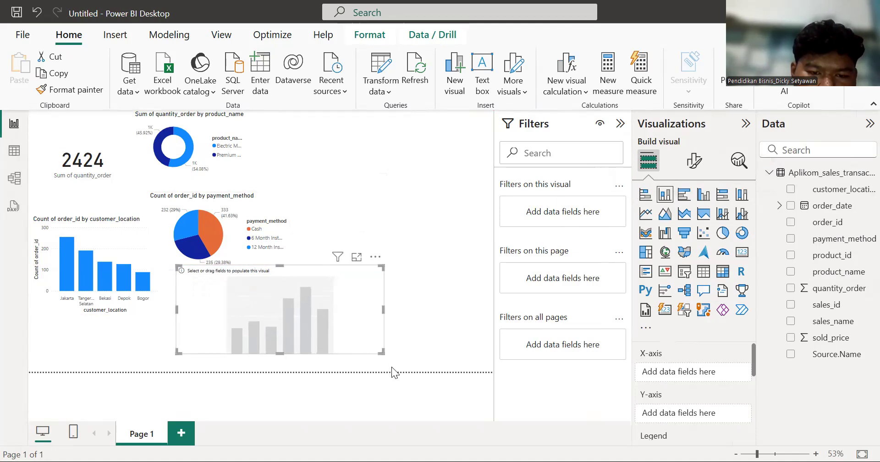
left_click_drag(391, 367, 401, 371)
mouse_move(349, 339)
left_mouse_down()
mouse_move(349, 330)
mouse_move(346, 338)
left_mouse_up()
left_click(436, 334)
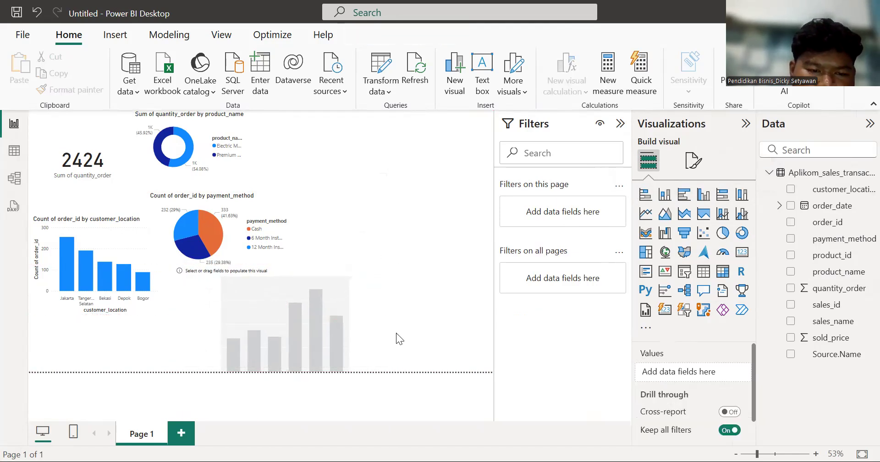
Populate the new column chart with sales_name on the X-axis and the sum of quantity_order on the Y-axis.
left_click(317, 326)
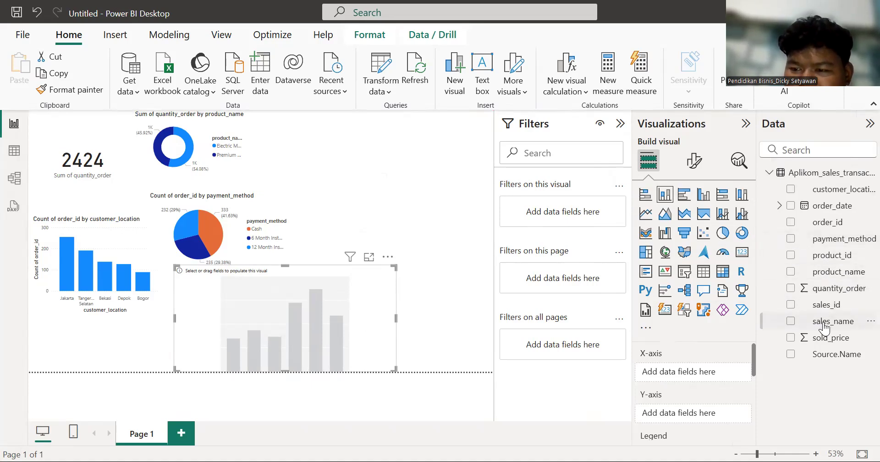
left_click_drag(817, 324, 711, 374)
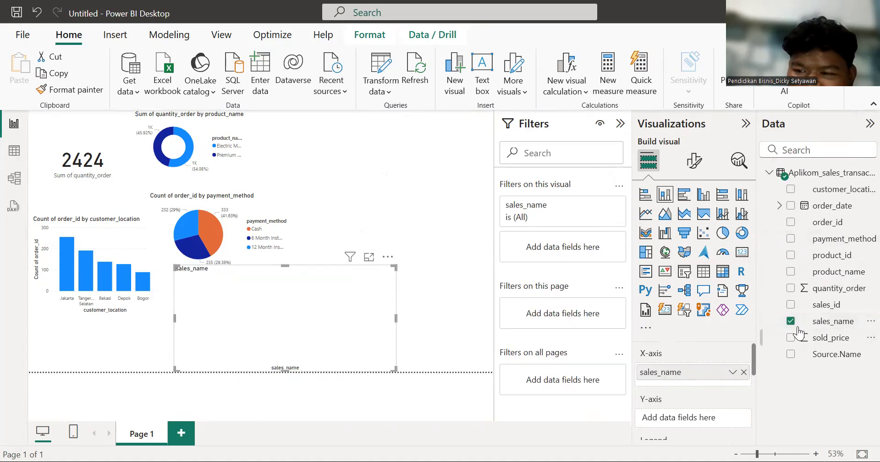
left_click_drag(823, 297, 697, 417)
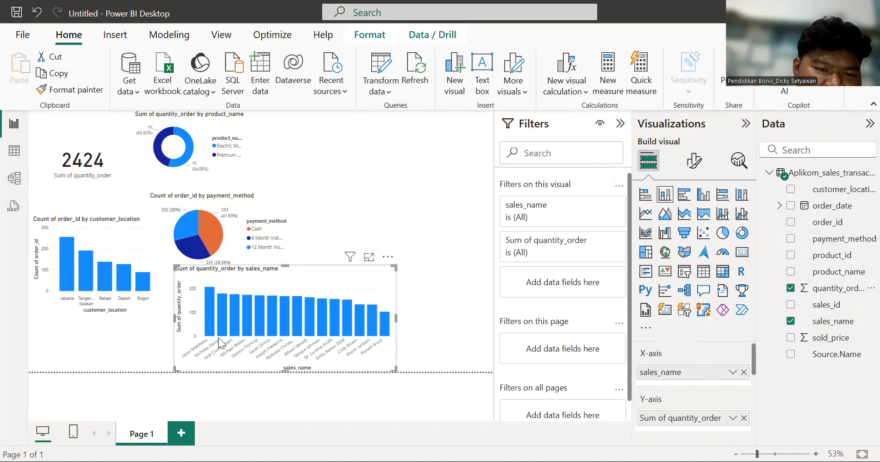
Shrink the sales_name column chart and shift it slightly down and left beneath the pie chart.
mouse_move(206, 328)
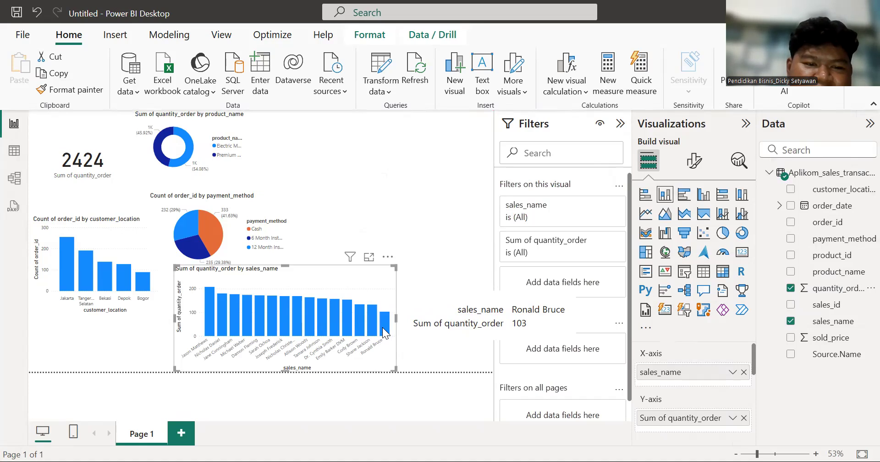
left_click_drag(394, 367, 359, 347)
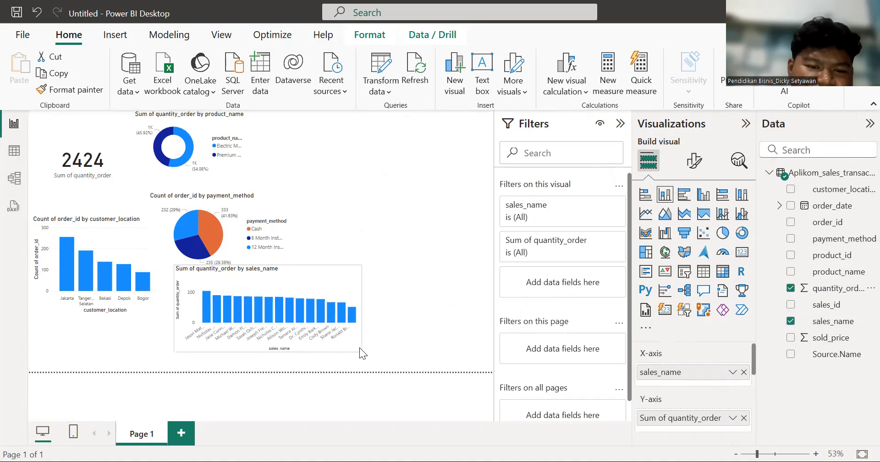
left_click_drag(294, 316, 284, 335)
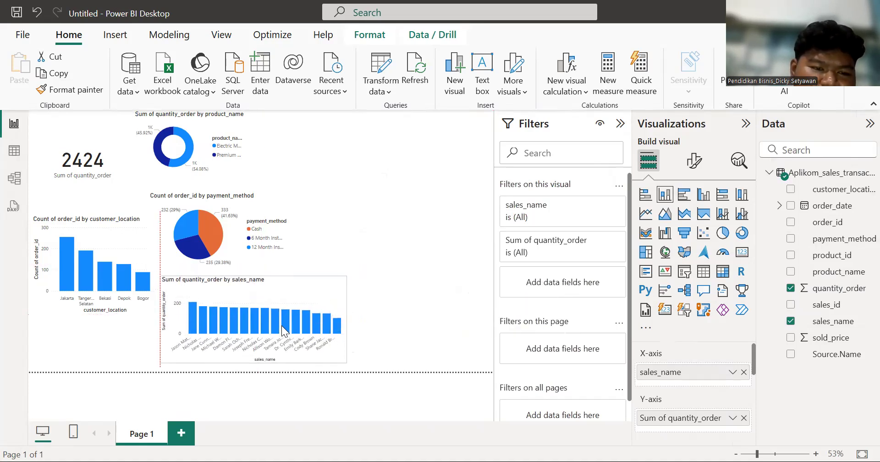
left_click(372, 370)
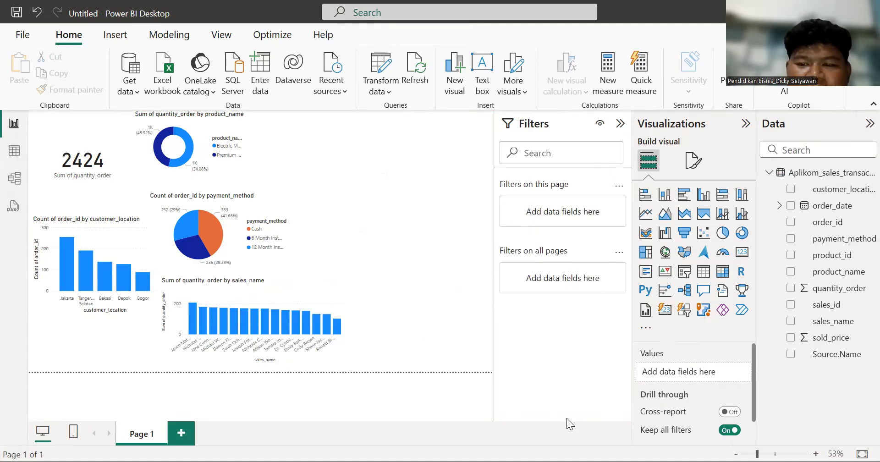
Insert a slicer in the empty area right of the donut and pie charts, enlarge it and assign order_date as its field.
left_click(683, 274)
left_click_drag(304, 148, 364, 182)
left_click_drag(310, 207, 291, 229)
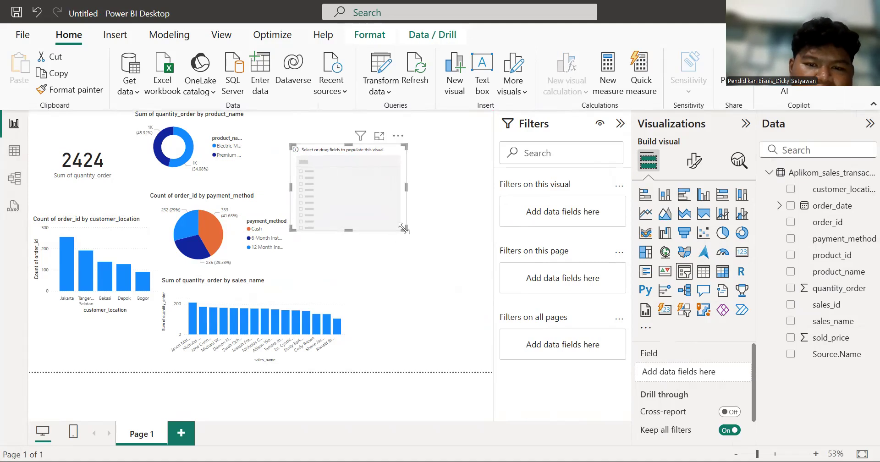
left_click_drag(405, 229, 446, 239)
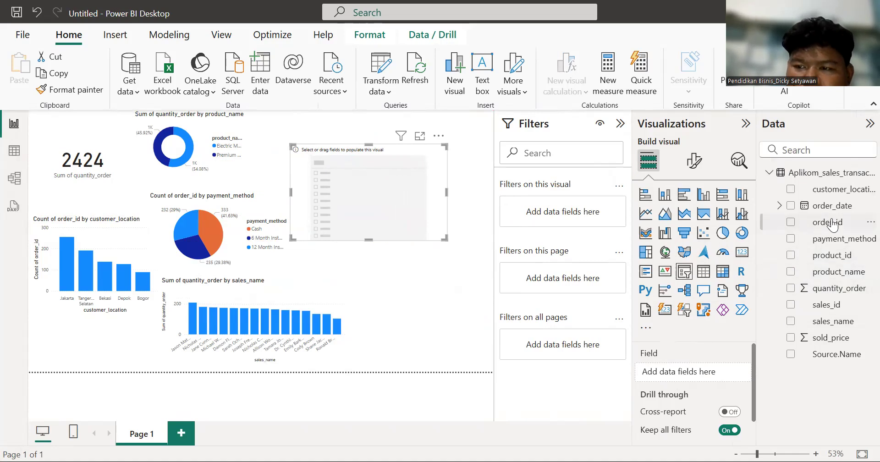
left_click_drag(831, 206, 766, 373)
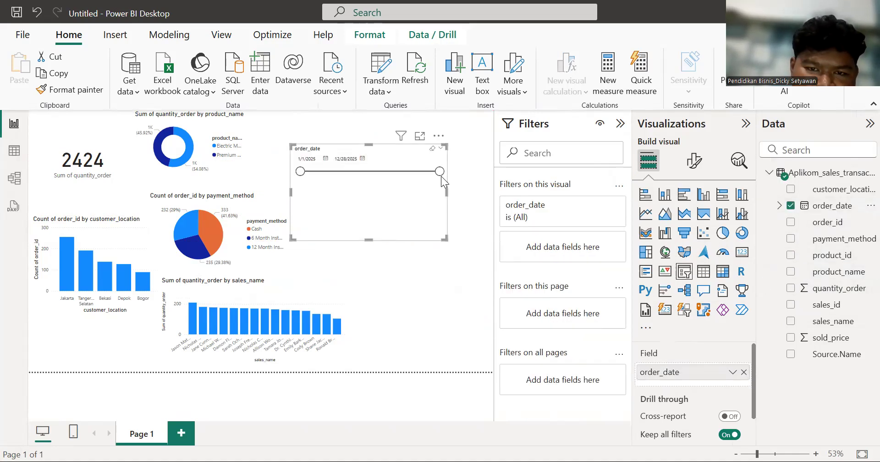
Filter the report with the order_date slicer by setting its end date to 1/31/2025.
left_click_drag(439, 171, 329, 177)
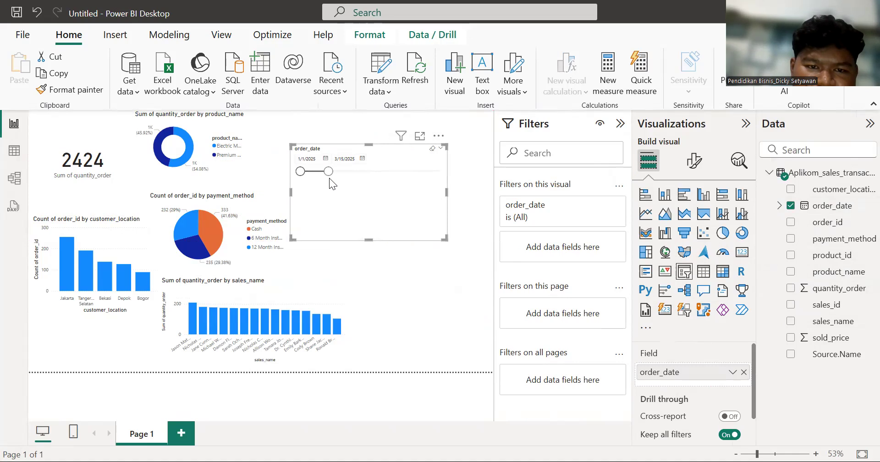
left_click_drag(329, 178, 324, 176)
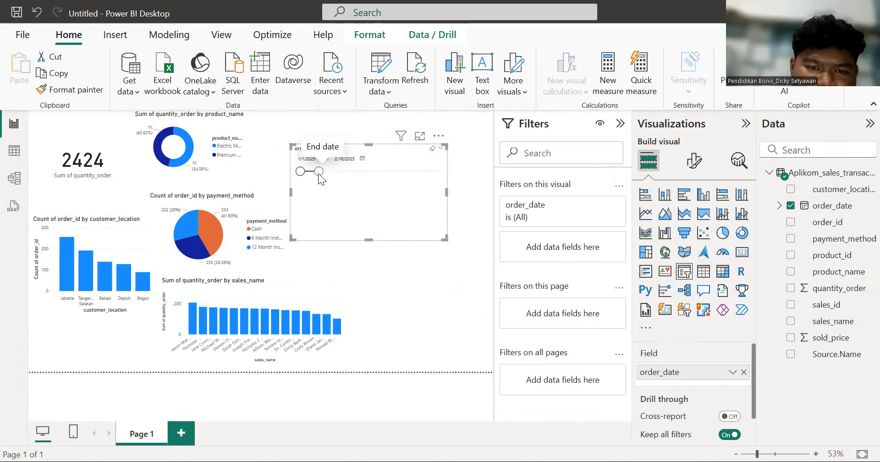
left_click_drag(318, 175, 317, 175)
left_click_drag(315, 173, 312, 172)
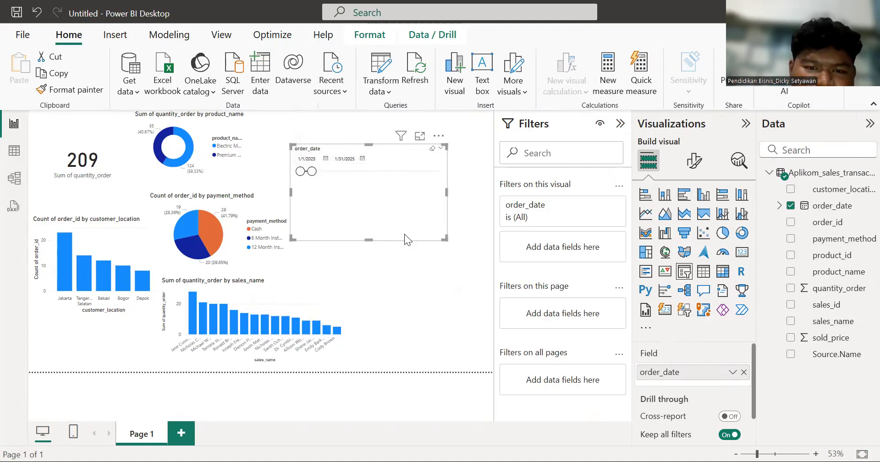
Move the order_date slicer up and slightly left, and nudge the payment_method pie chart and sales_name column chart slightly right and up.
left_click(411, 277)
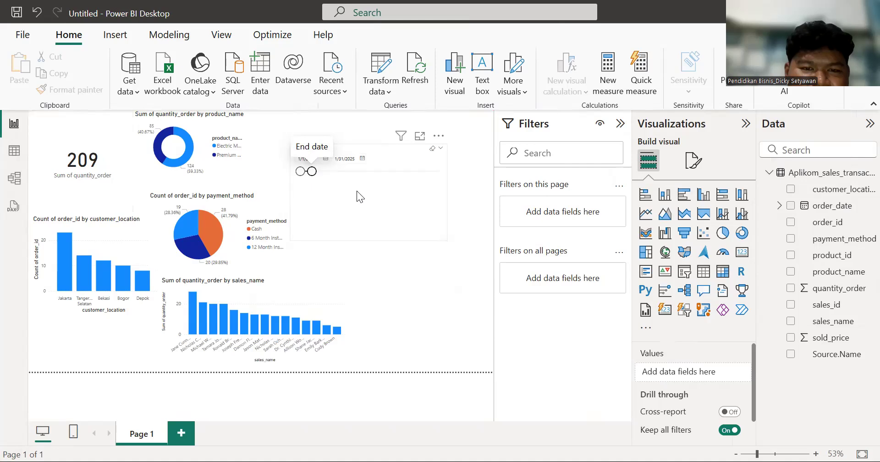
left_click_drag(358, 184, 340, 154)
left_click_drag(255, 303, 391, 280)
left_click_drag(213, 242, 299, 226)
left_click_drag(348, 300, 230, 310)
left_click_drag(314, 242, 243, 249)
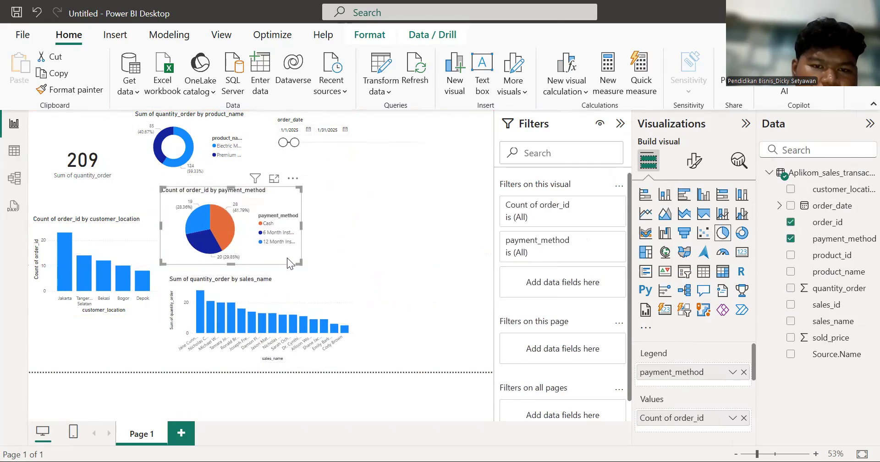
left_click(419, 301)
Shift the order_date slicer and the product_name donut chart to the right, and lower the customer_location column chart slightly.
left_click_drag(344, 155, 380, 162)
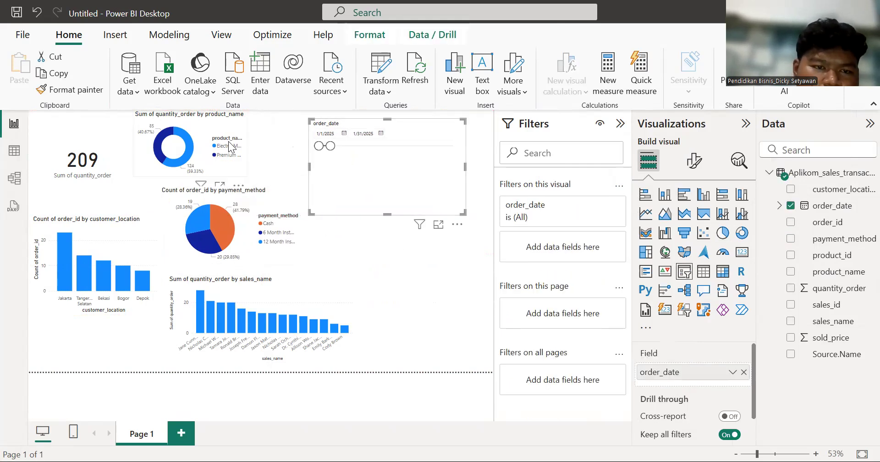
left_click_drag(248, 142, 283, 142)
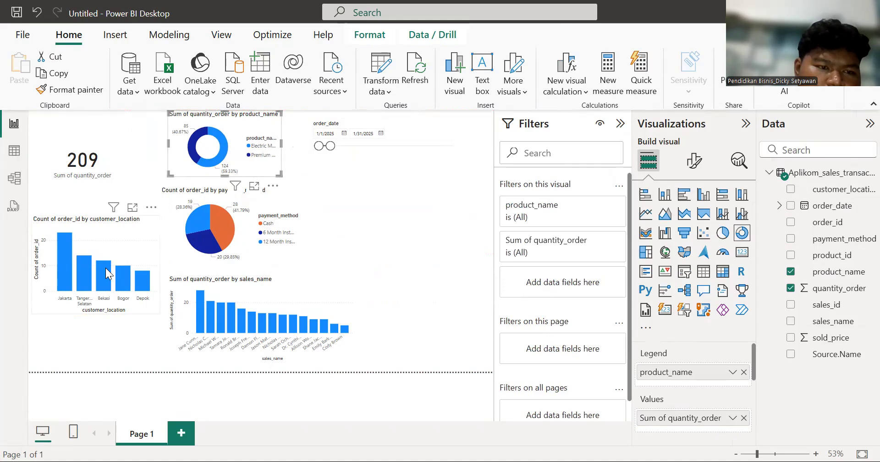
left_click_drag(105, 280, 100, 298)
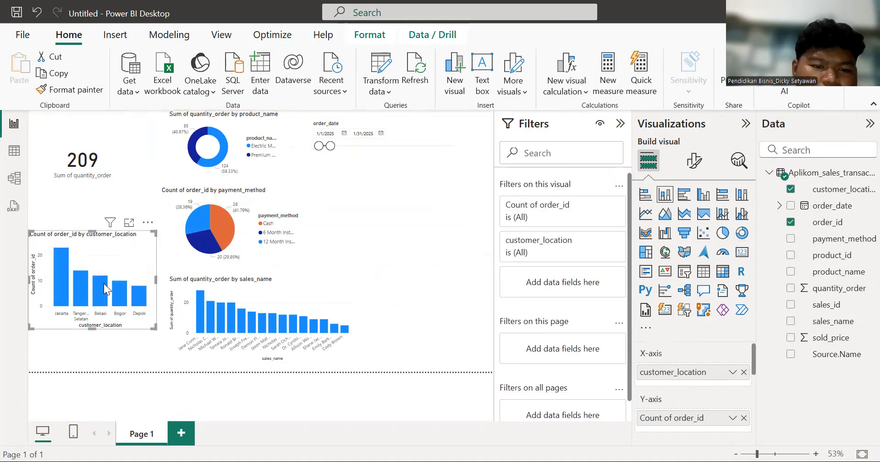
left_click(361, 394)
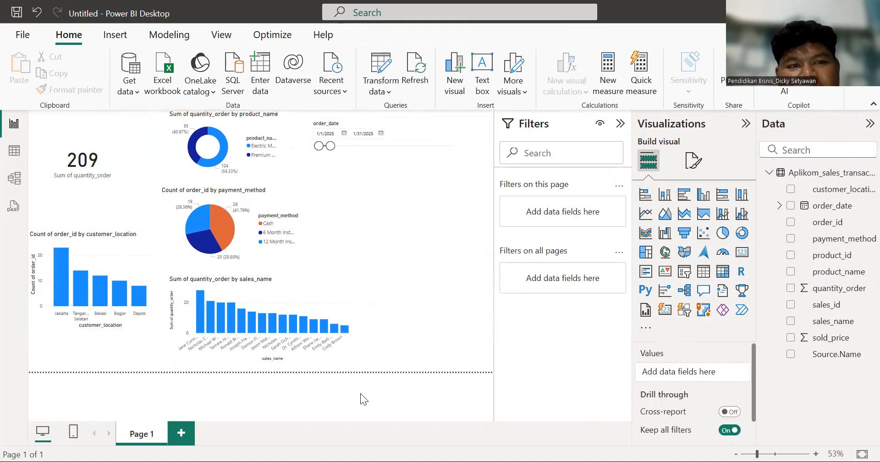